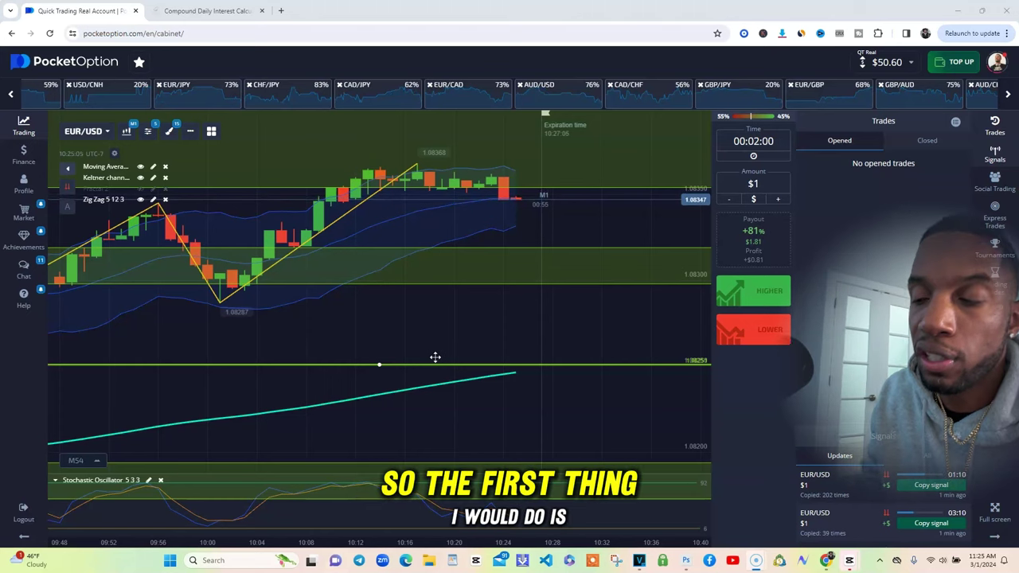
# Step: Switch to the Compound Daily calculator and review the 60-day projection summary and the day 1 earnings target
pyautogui.click(205, 11)
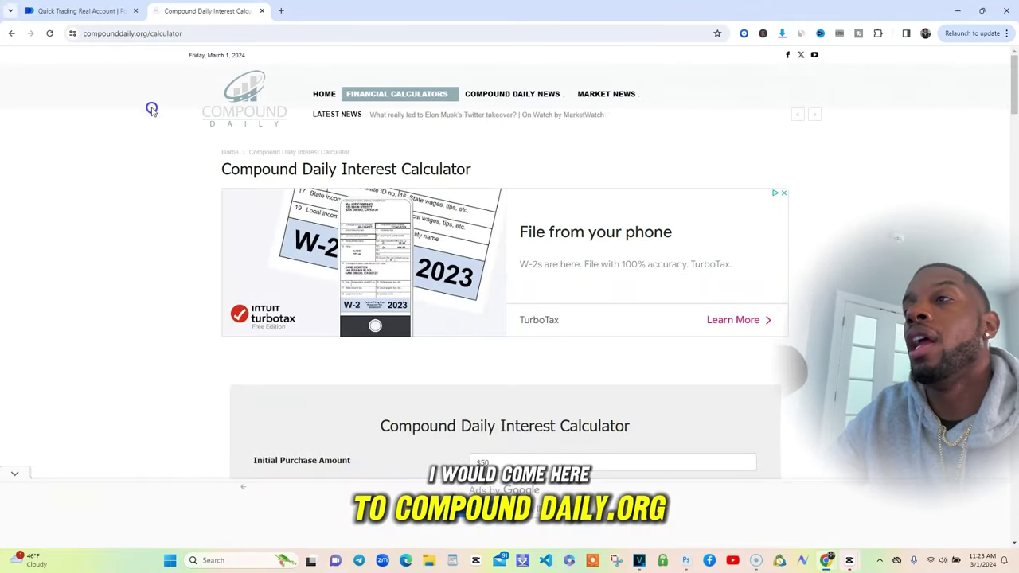
pyautogui.moveTo(1015, 106); pyautogui.dragTo(1015, 129)
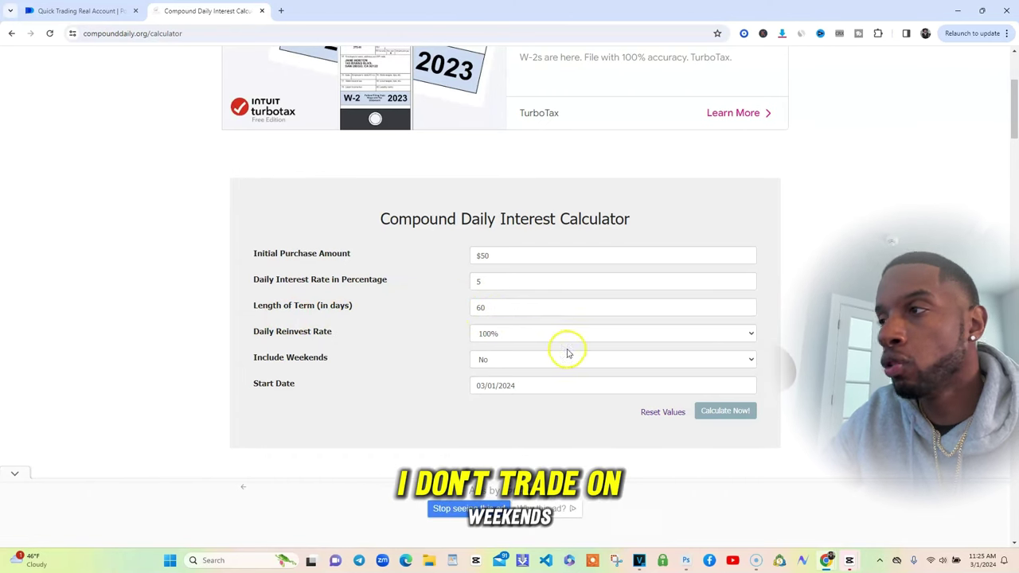
pyautogui.scroll(-4, 1011, 231)
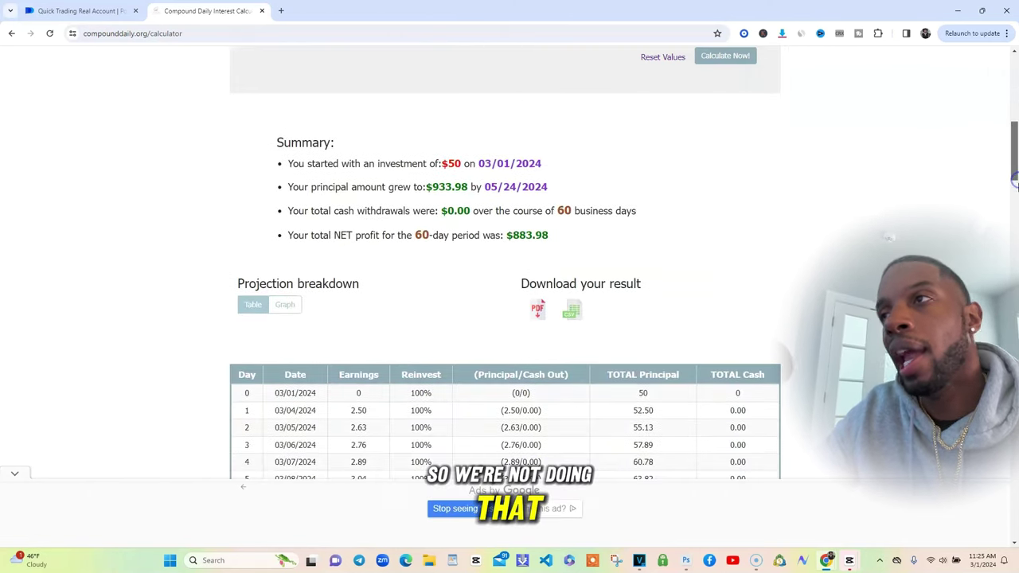
pyautogui.moveTo(428, 188); pyautogui.dragTo(438, 186)
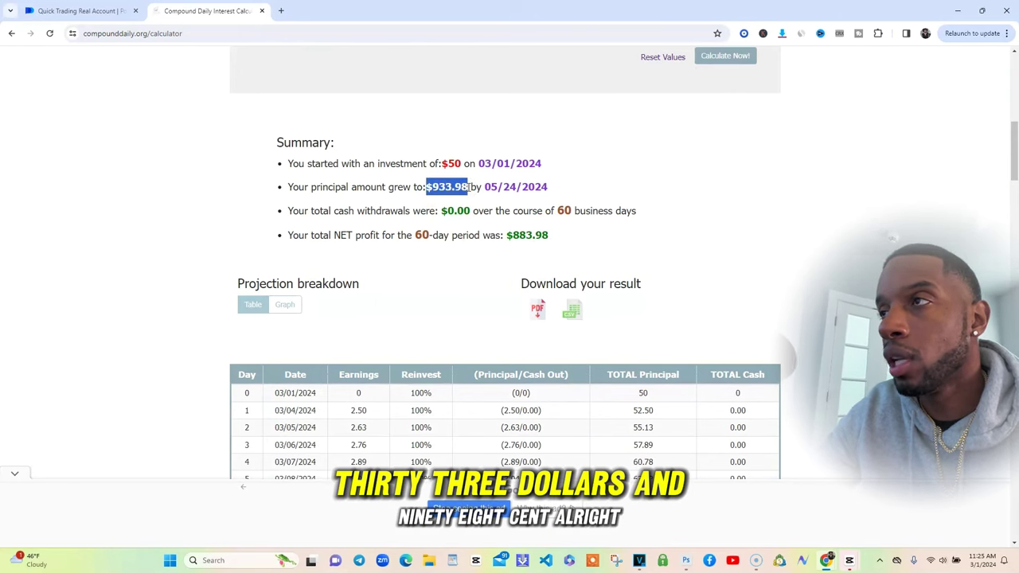
pyautogui.moveTo(1015, 161); pyautogui.dragTo(1016, 177)
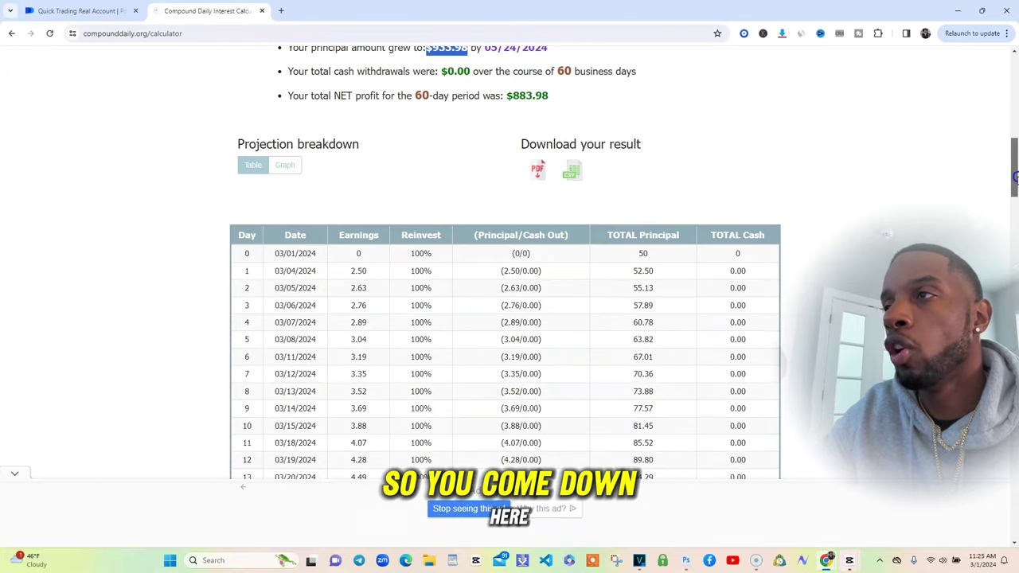
pyautogui.moveTo(351, 274); pyautogui.dragTo(385, 275)
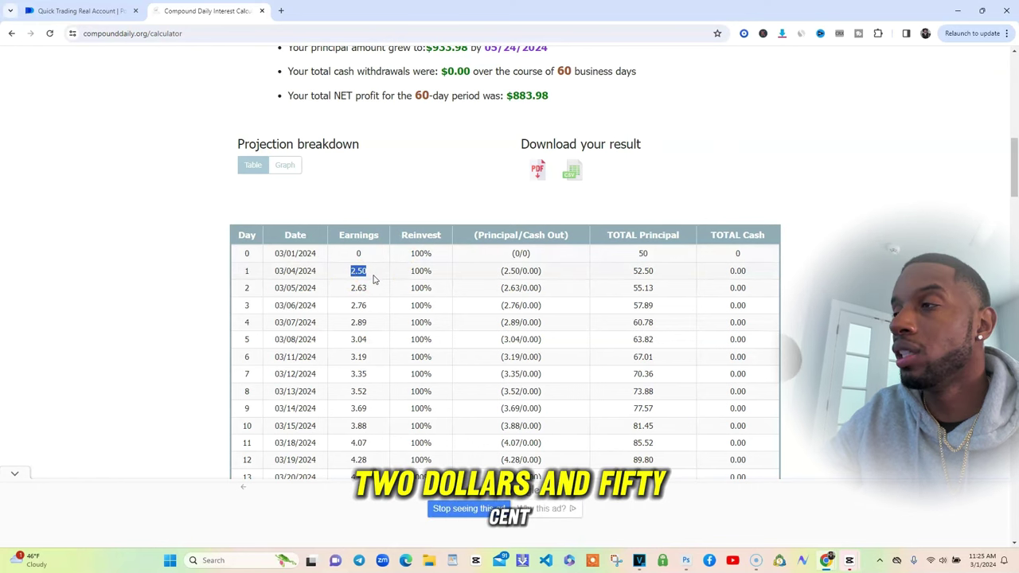
# Step: Return to the Pocket Option tab and examine the wider price history of EUR/USD and CHF/JPY
pyautogui.click(95, 10)
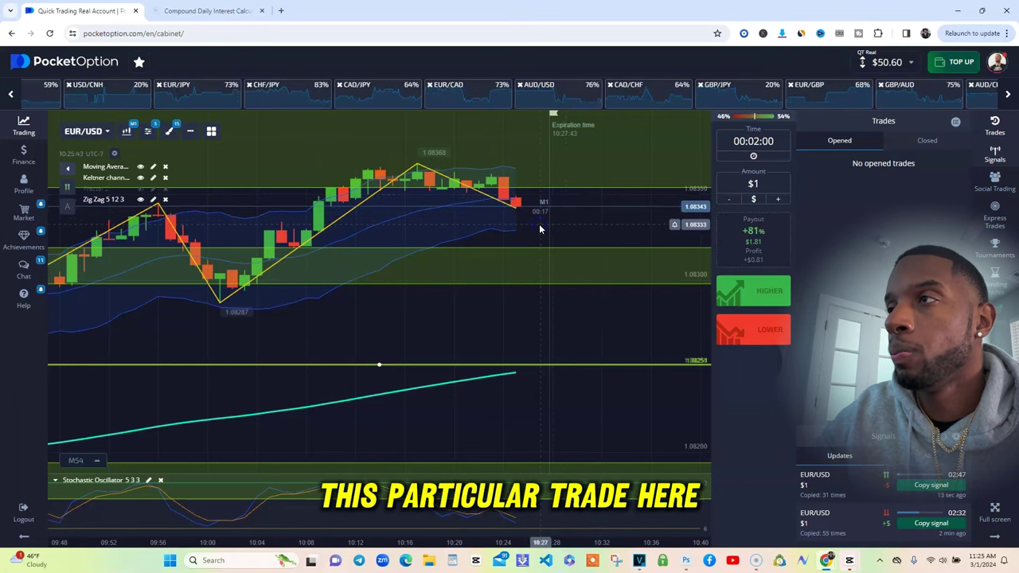
pyautogui.scroll(-3, 540, 229)
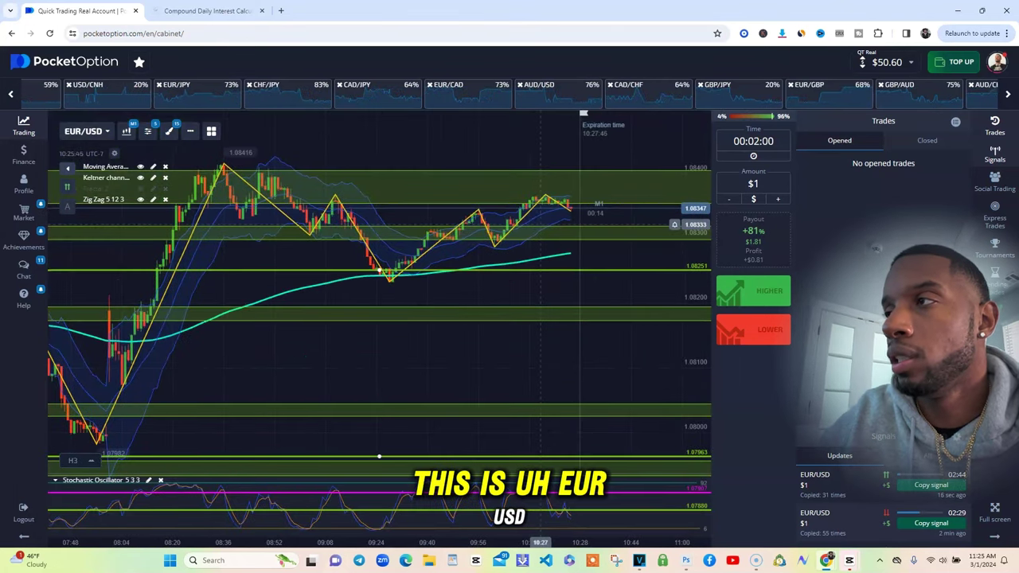
pyautogui.click(501, 202)
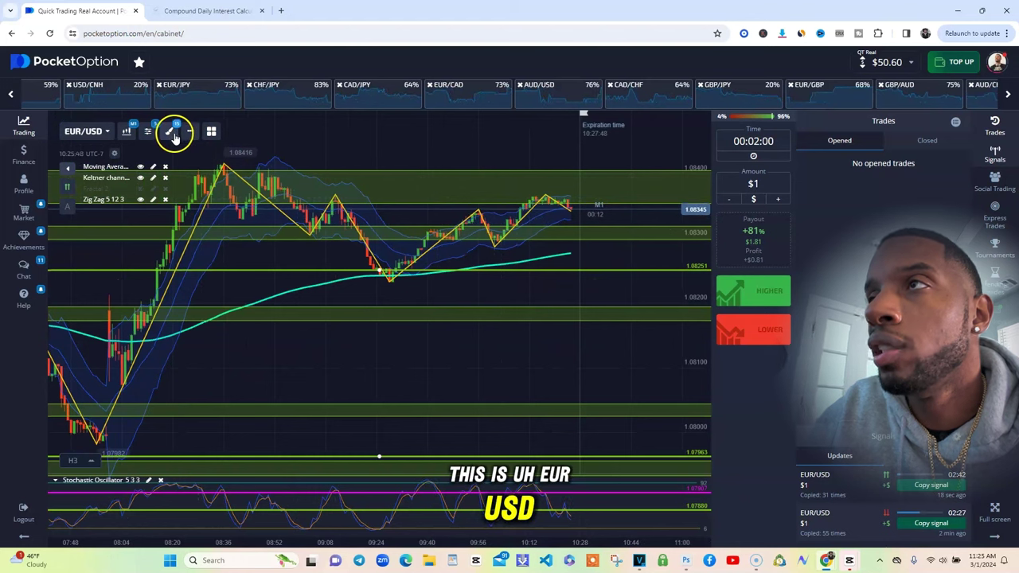
pyautogui.click(318, 97)
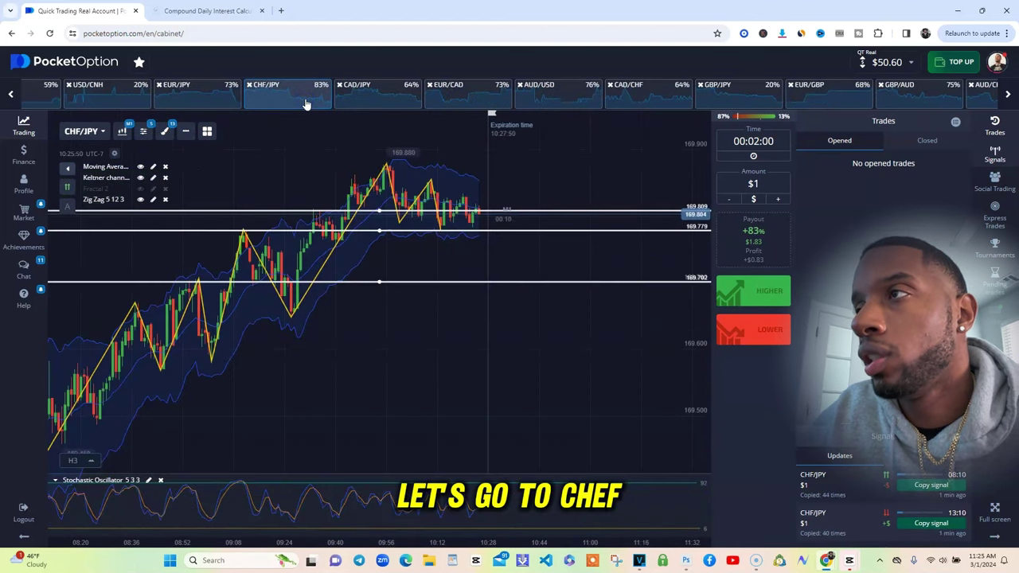
pyautogui.click(312, 130)
pyautogui.moveTo(318, 281); pyautogui.dragTo(481, 279)
pyautogui.moveTo(400, 330); pyautogui.dragTo(426, 326)
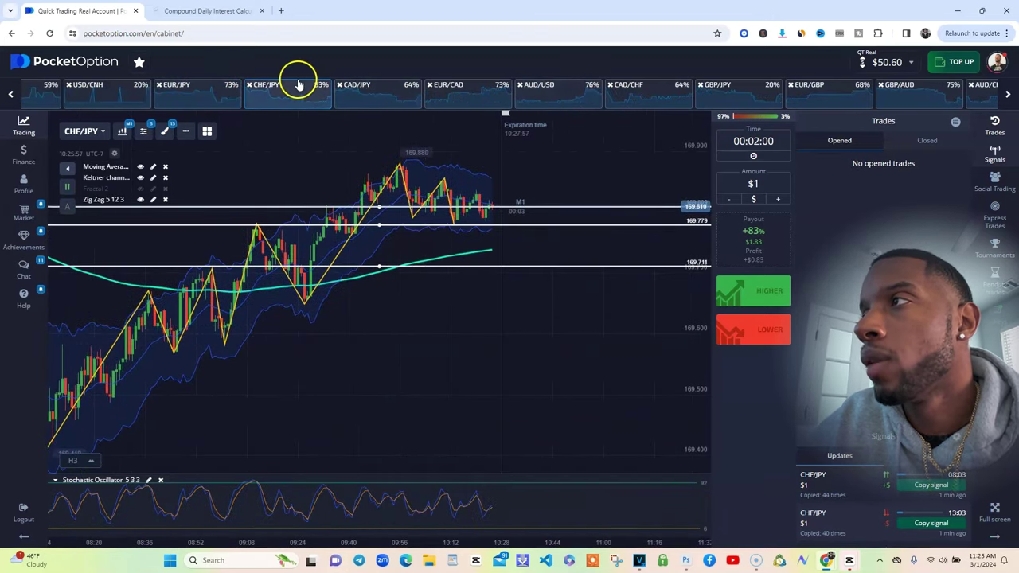
# Step: Browse the currency pairs by payout and select EUR/USD as the trading asset
pyautogui.click(87, 132)
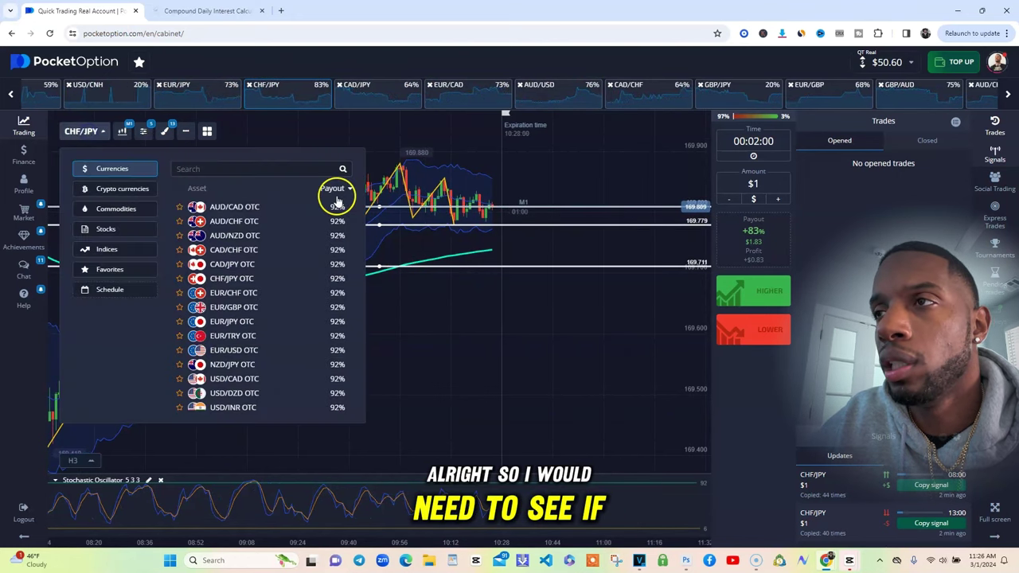
pyautogui.scroll(-4, 355, 269)
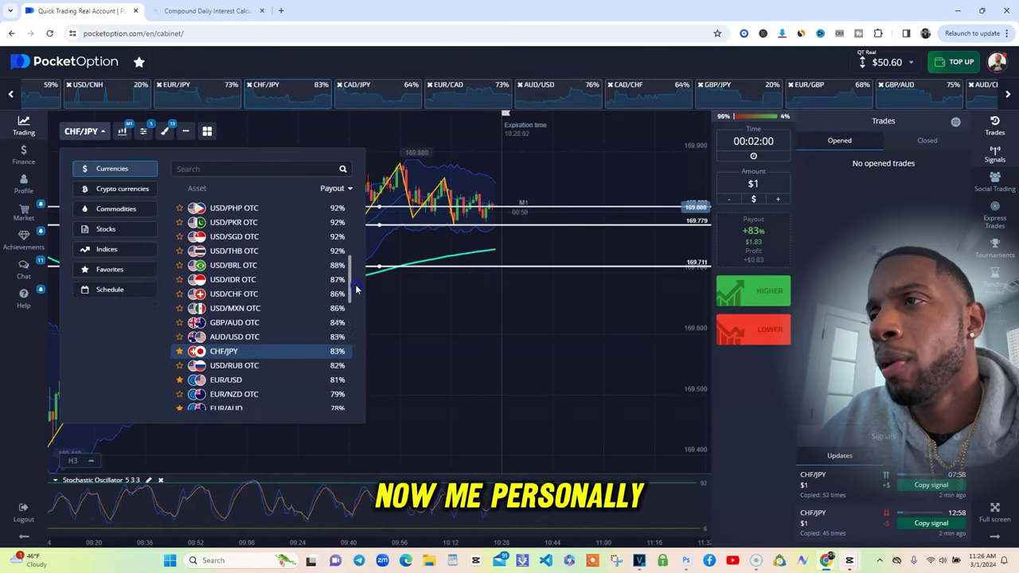
pyautogui.moveTo(357, 294); pyautogui.dragTo(356, 304)
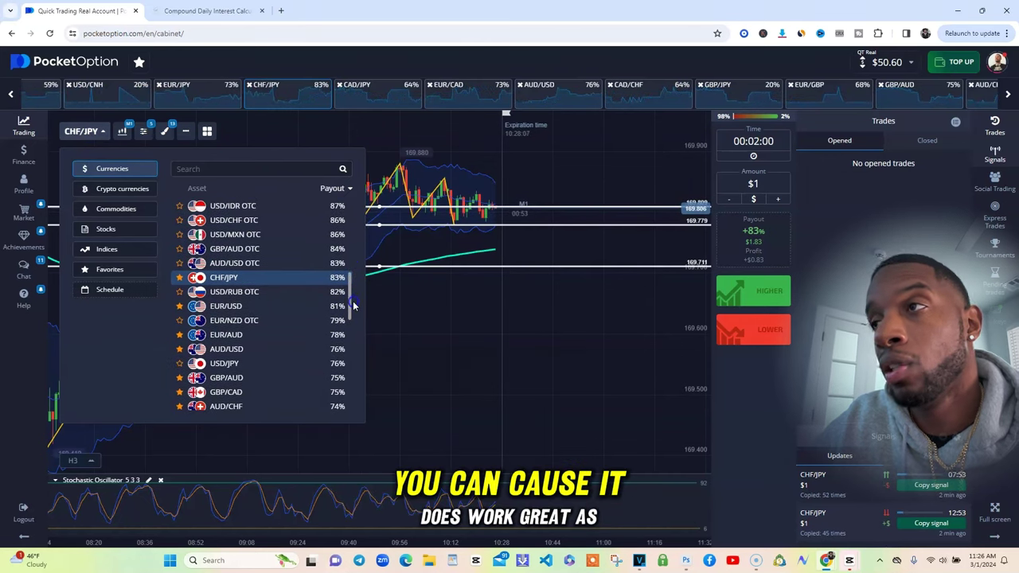
pyautogui.moveTo(355, 306); pyautogui.dragTo(347, 303)
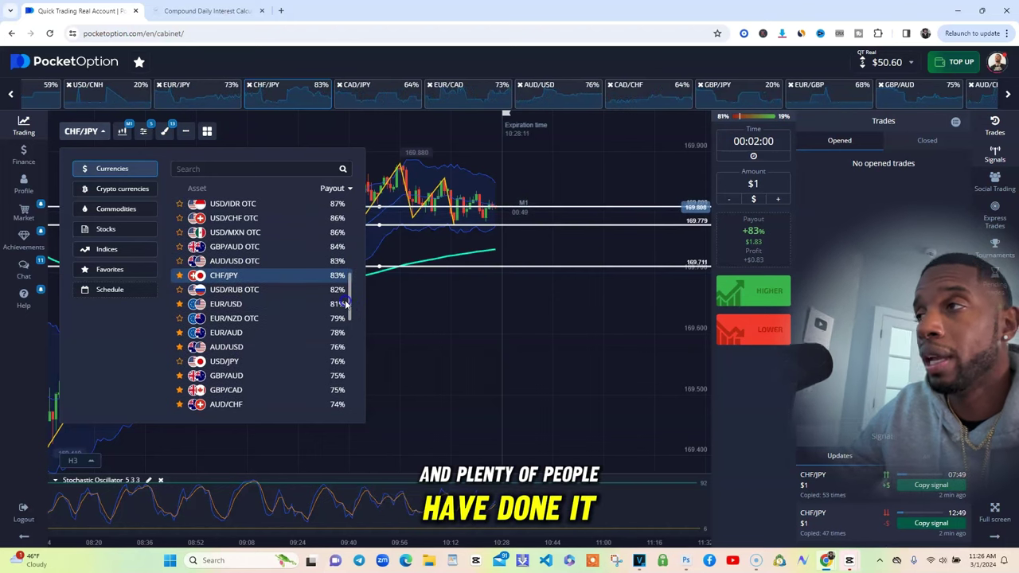
pyautogui.click(288, 306)
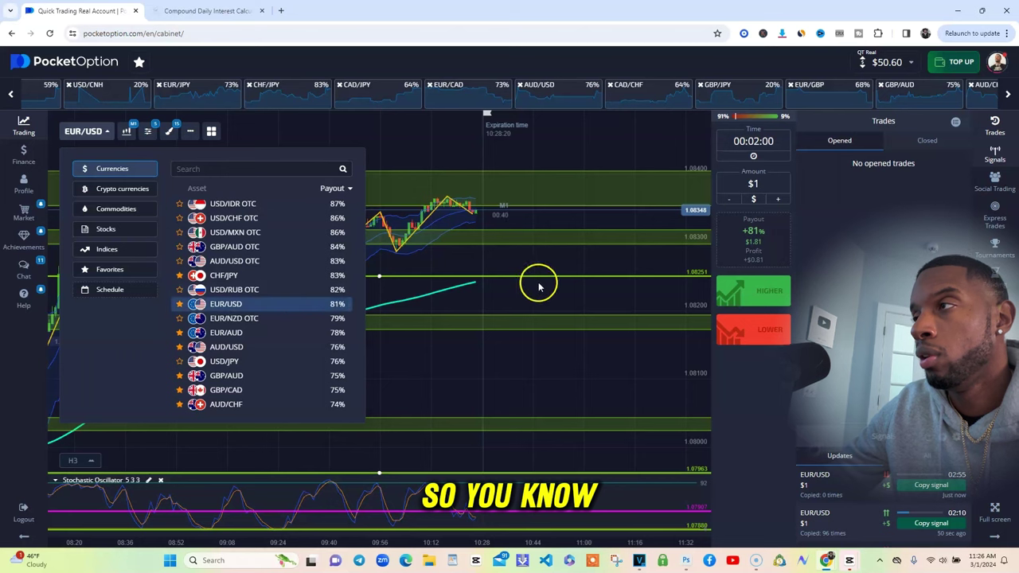
pyautogui.click(566, 326)
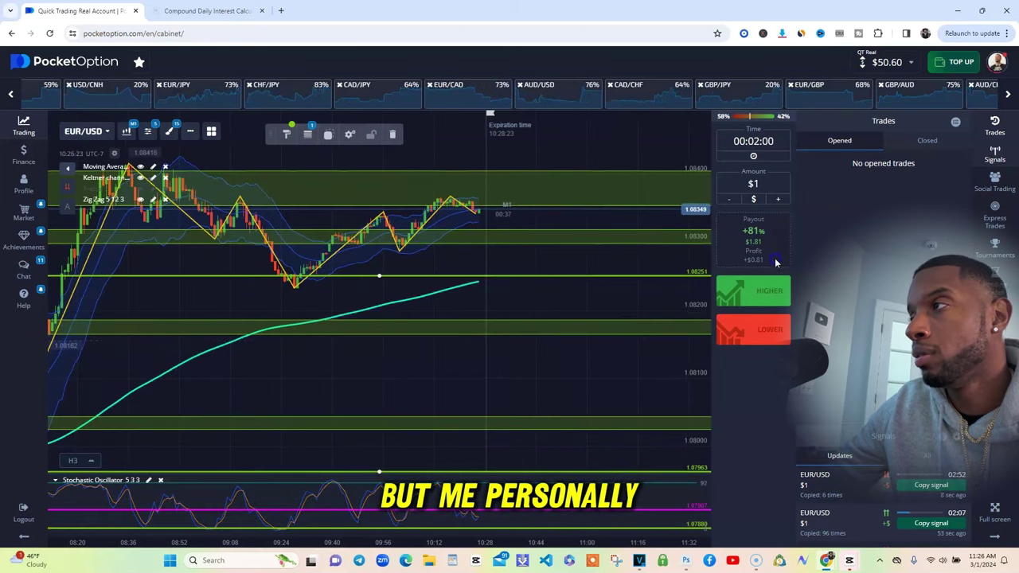
# Step: Place three $1 Higher trades on EUR/USD with a two-minute expiration
pyautogui.click(762, 288)
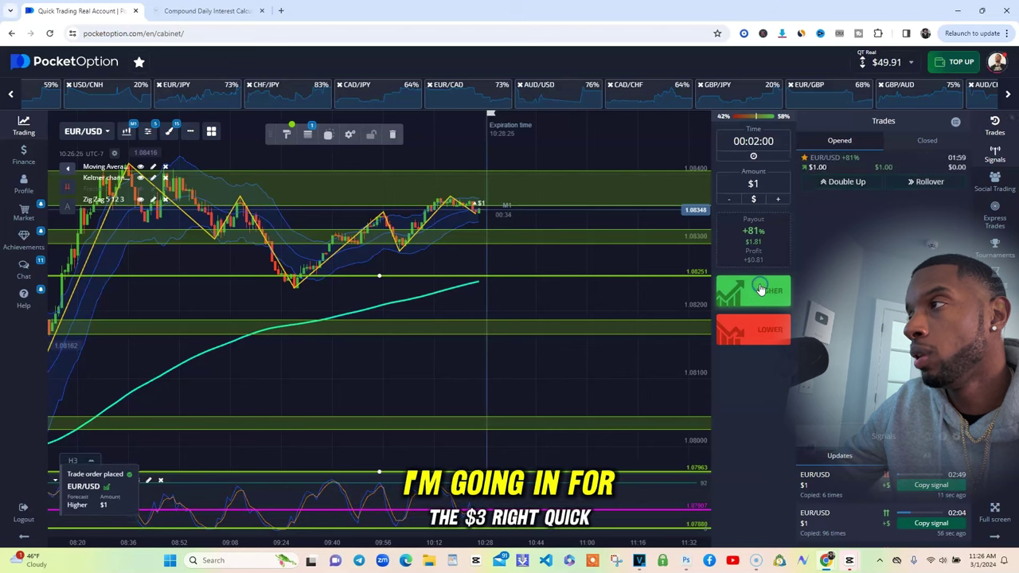
pyautogui.click(762, 289)
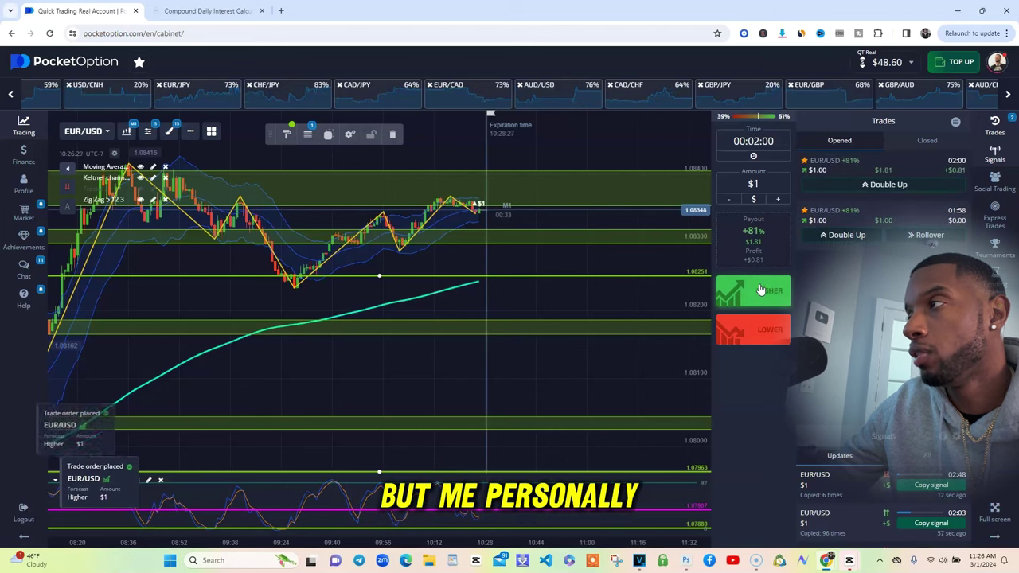
pyautogui.click(761, 289)
pyautogui.click(539, 343)
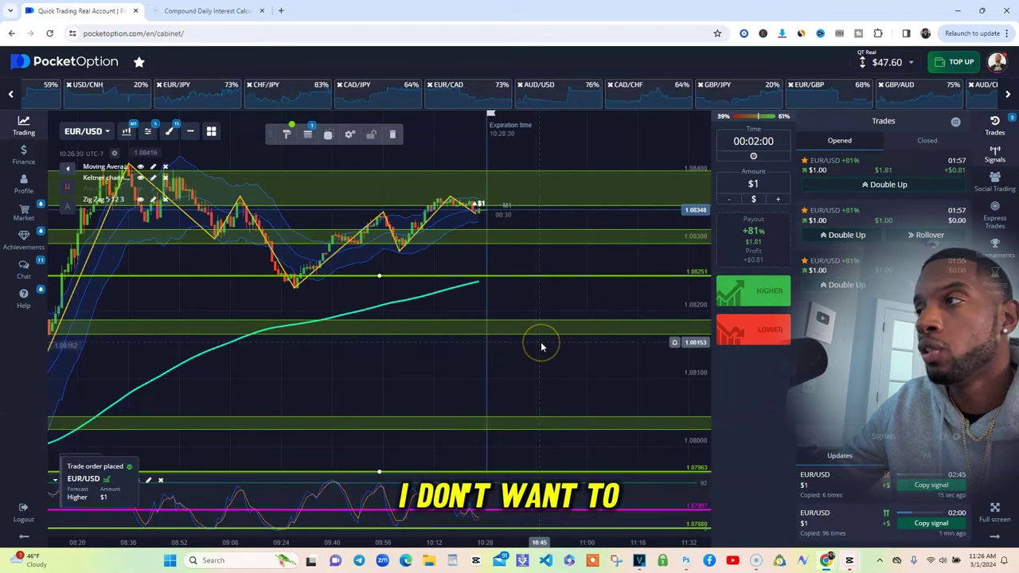
pyautogui.click(565, 369)
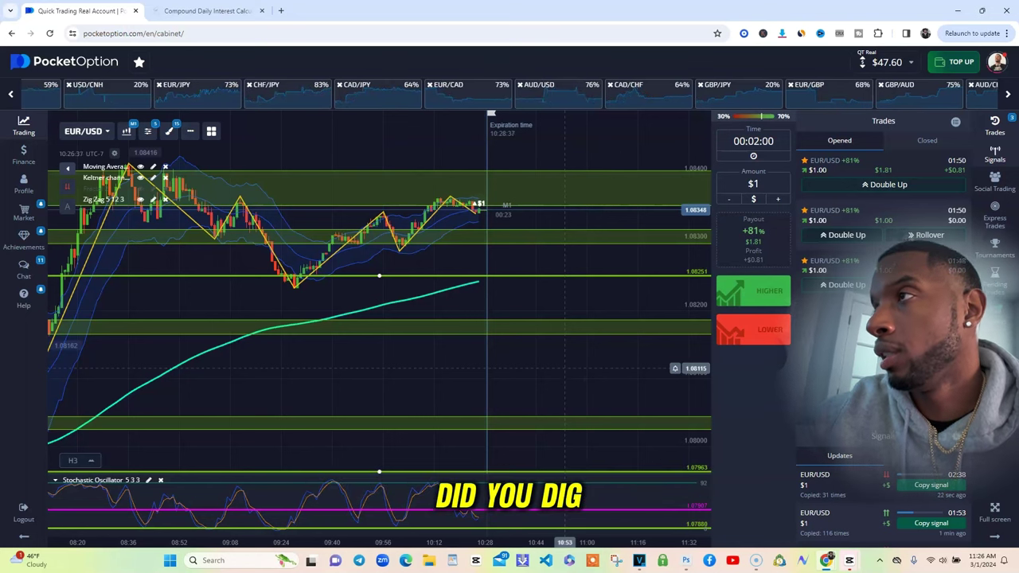
pyautogui.scroll(5, 379, 294)
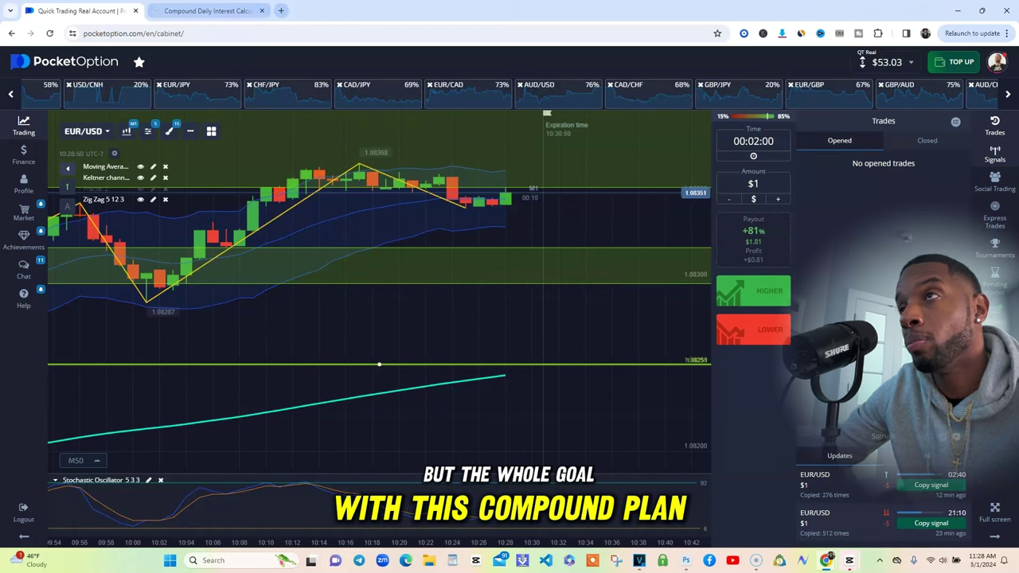
# Step: Check the day 2 earnings target in the compound interest calculator's projection table
pyautogui.click(207, 10)
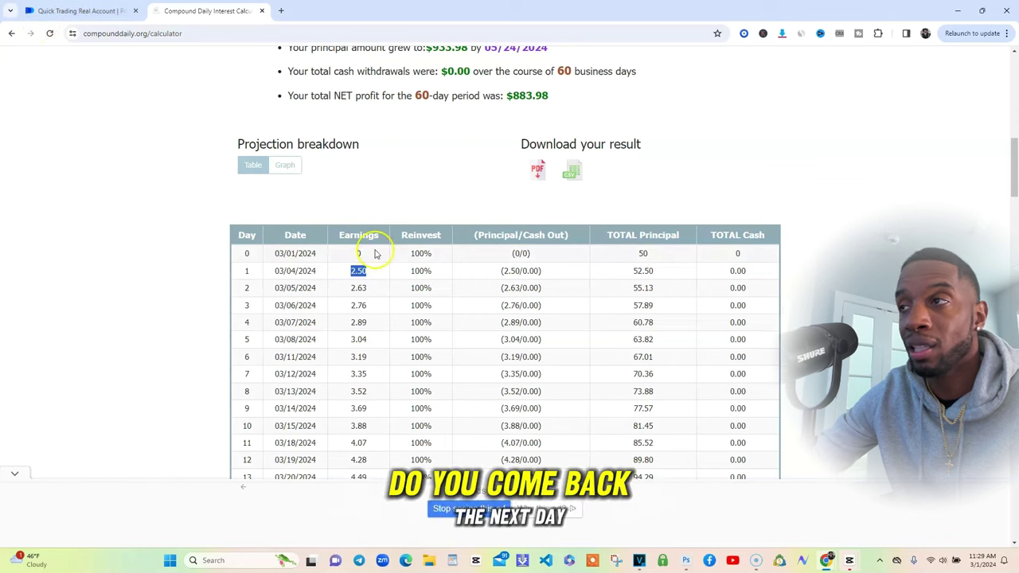
pyautogui.click(376, 285)
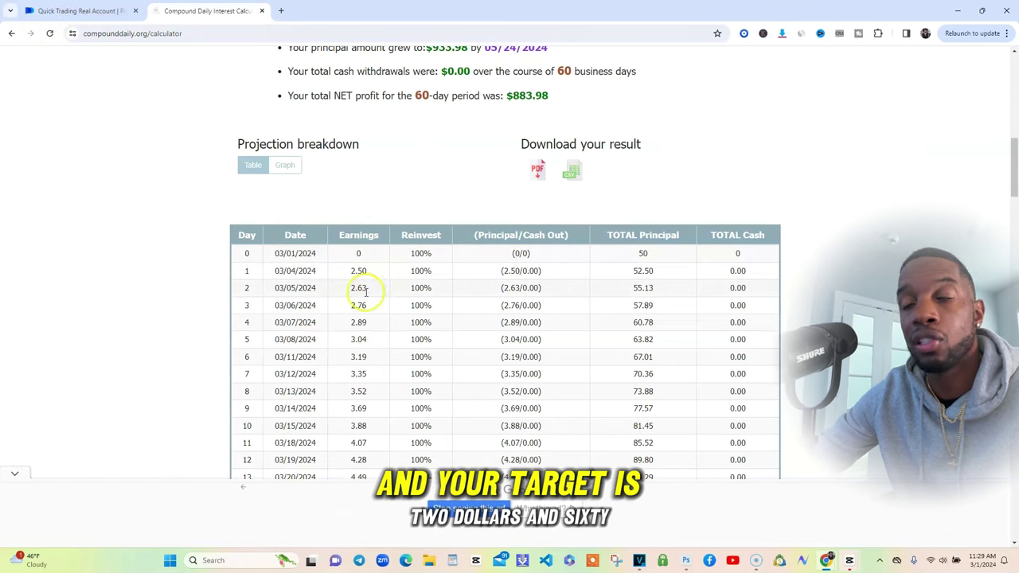
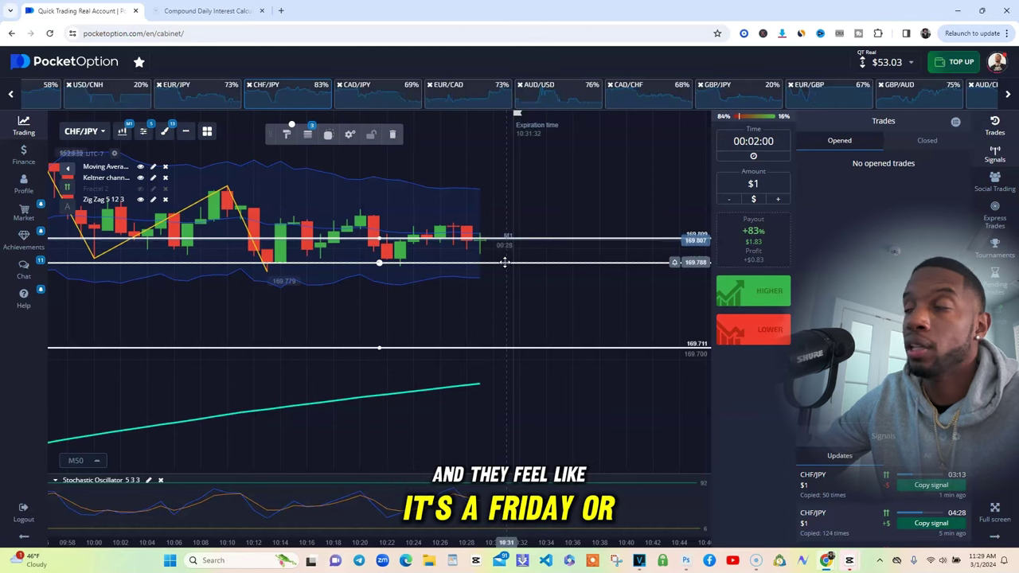
# Step: Draw a rectangle around the sideways candles on the CHF/JPY chart, from about 10:11 to 10:32
pyautogui.moveTo(448, 196); pyautogui.dragTo(498, 188)
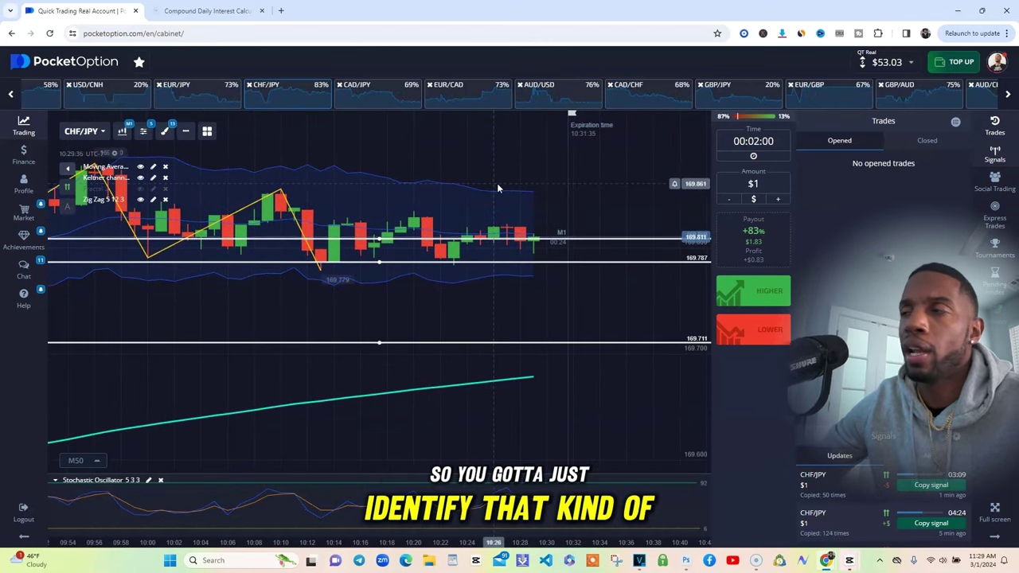
pyautogui.moveTo(389, 185); pyautogui.dragTo(321, 144)
pyautogui.click(166, 130)
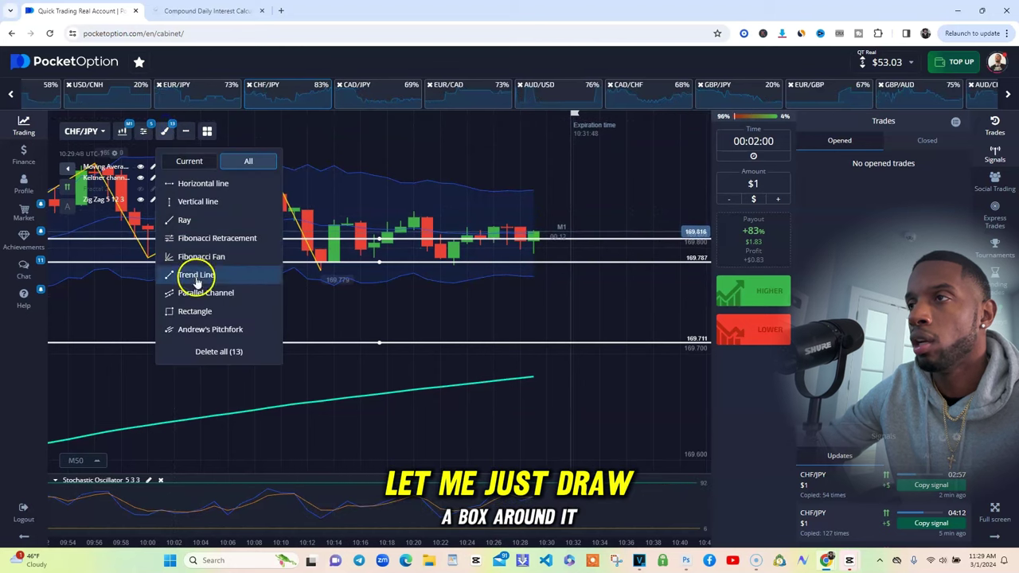
pyautogui.click(195, 311)
pyautogui.click(340, 216)
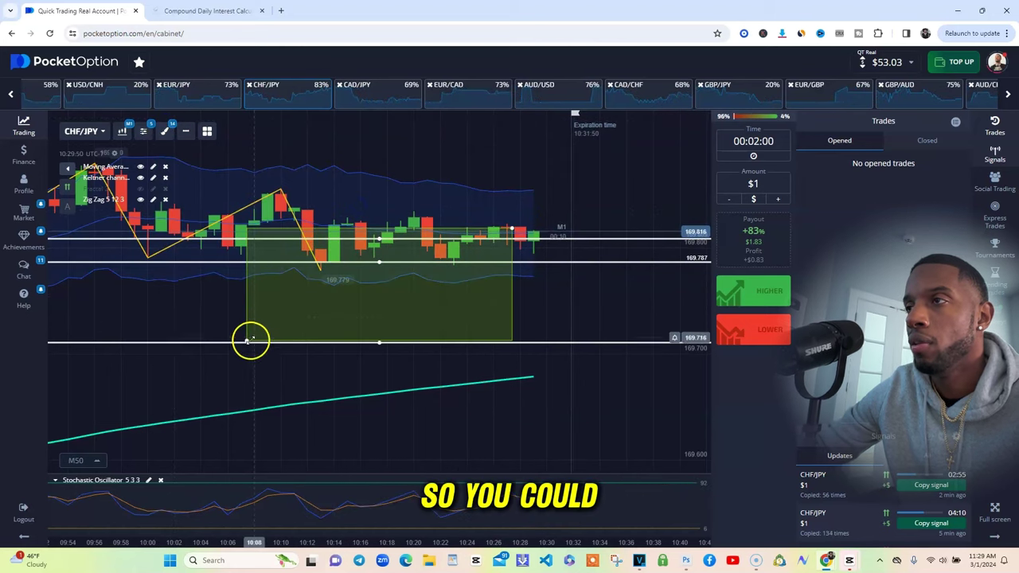
pyautogui.moveTo(251, 341); pyautogui.dragTo(294, 269)
pyautogui.moveTo(496, 228); pyautogui.dragTo(571, 210)
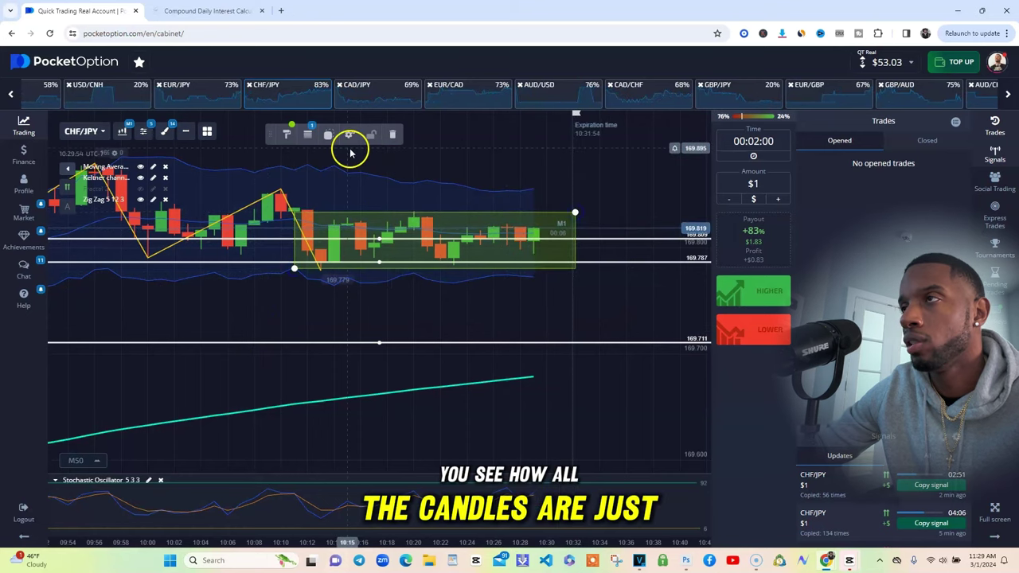
# Step: Change the consolidation rectangle's colour to white and deselect it
pyautogui.click(287, 134)
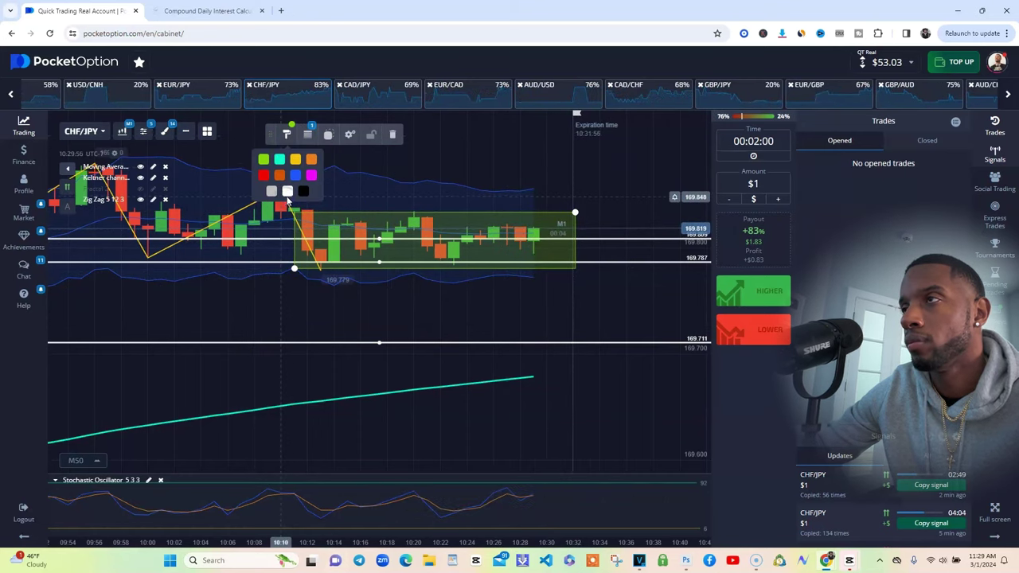
pyautogui.click(288, 193)
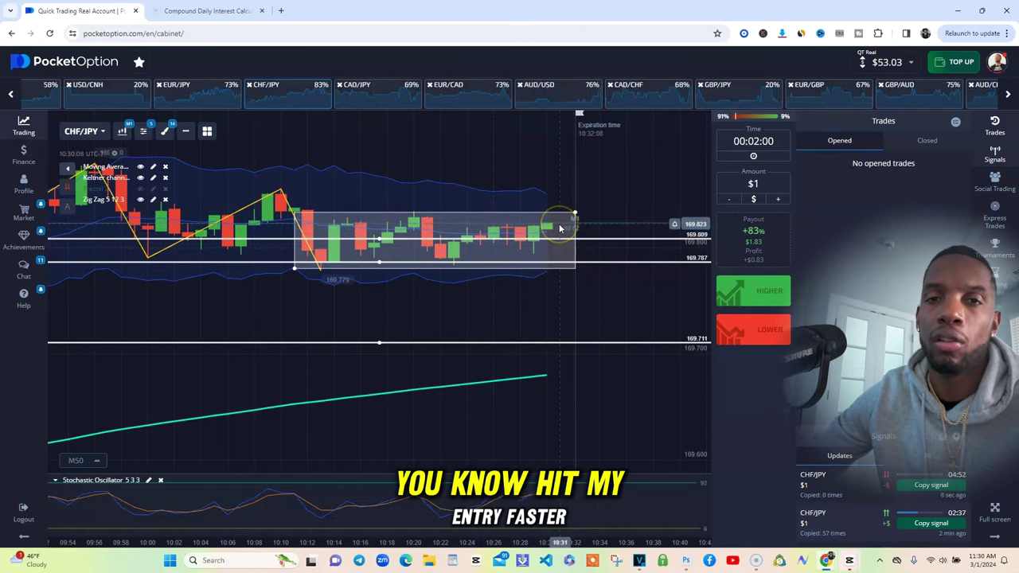
pyautogui.click(557, 256)
pyautogui.moveTo(556, 255); pyautogui.dragTo(232, 314)
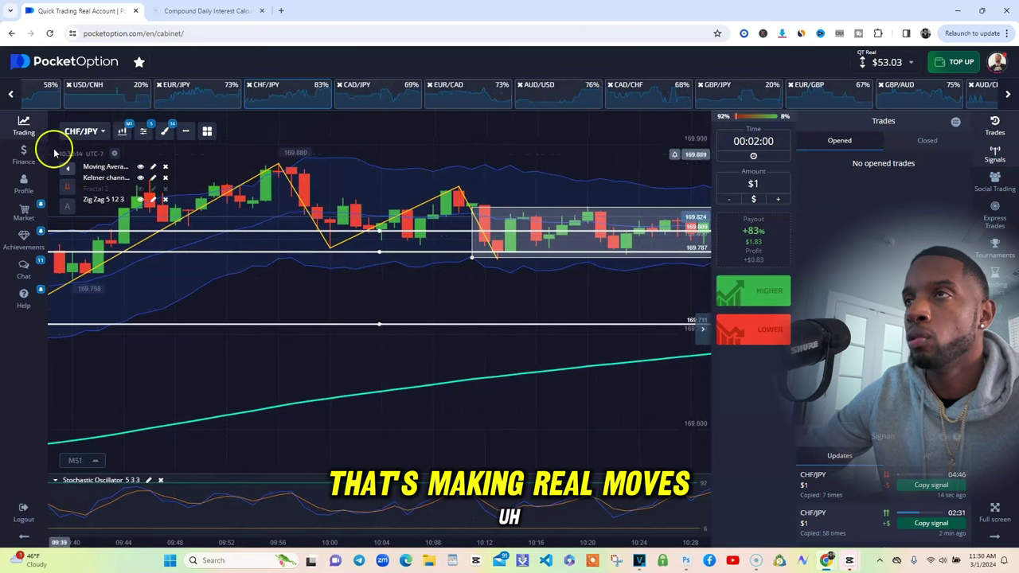
# Step: Switch the trading asset from CHF/JPY to EUR/USD and bring its recent candles into view
pyautogui.click(90, 133)
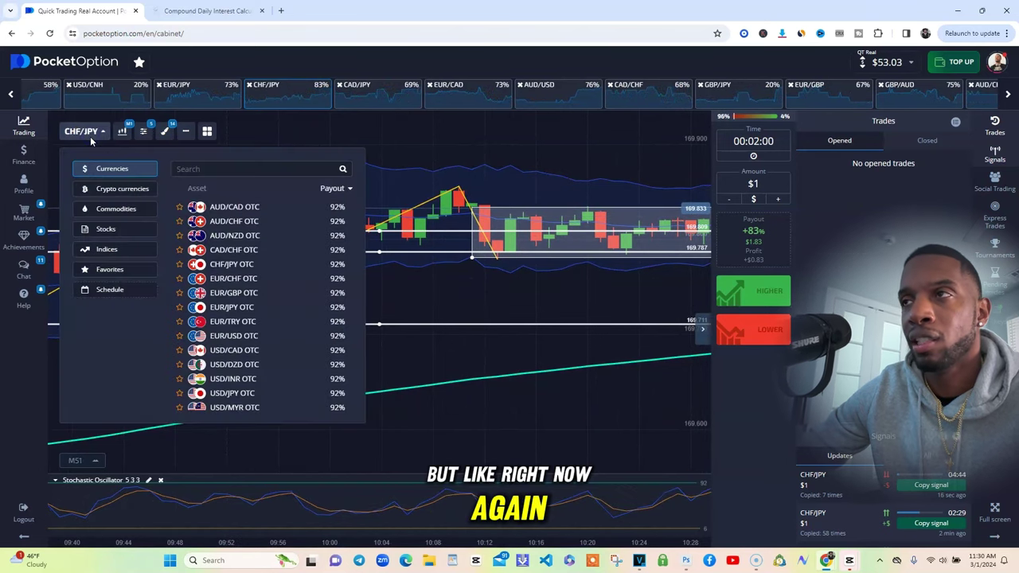
pyautogui.moveTo(352, 215); pyautogui.dragTo(358, 278)
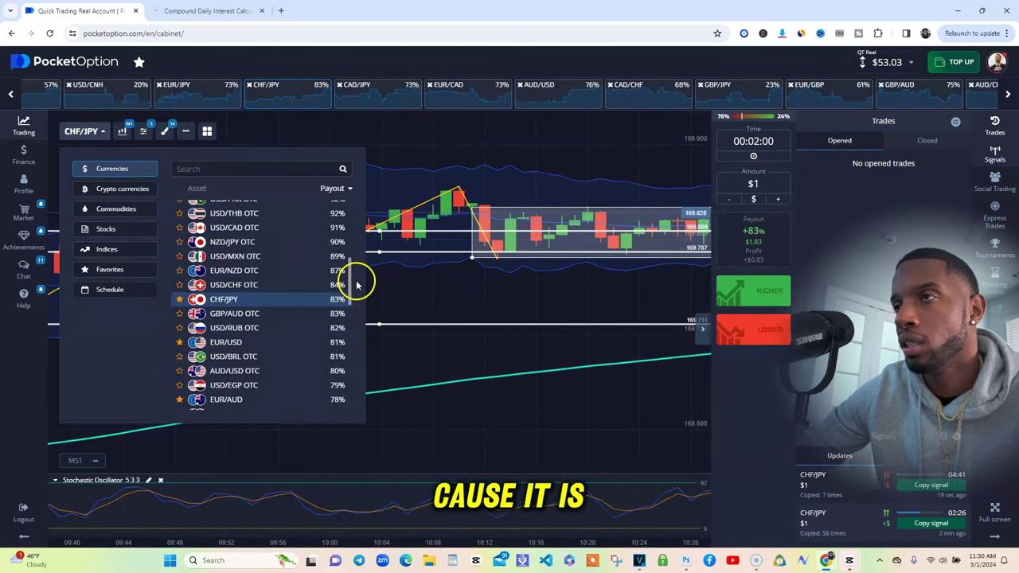
pyautogui.click(235, 341)
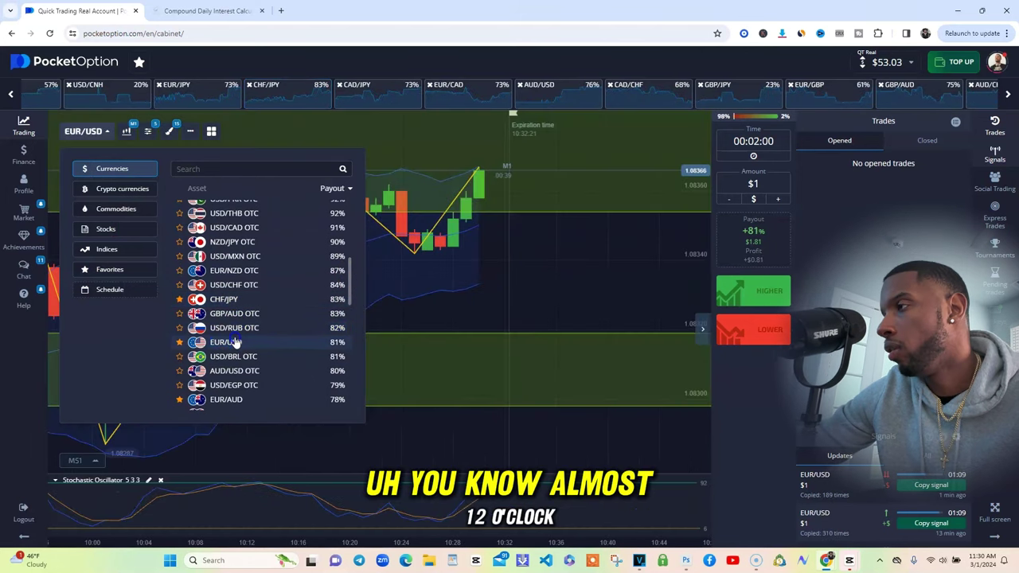
pyautogui.click(629, 315)
pyautogui.moveTo(399, 239); pyautogui.dragTo(510, 269)
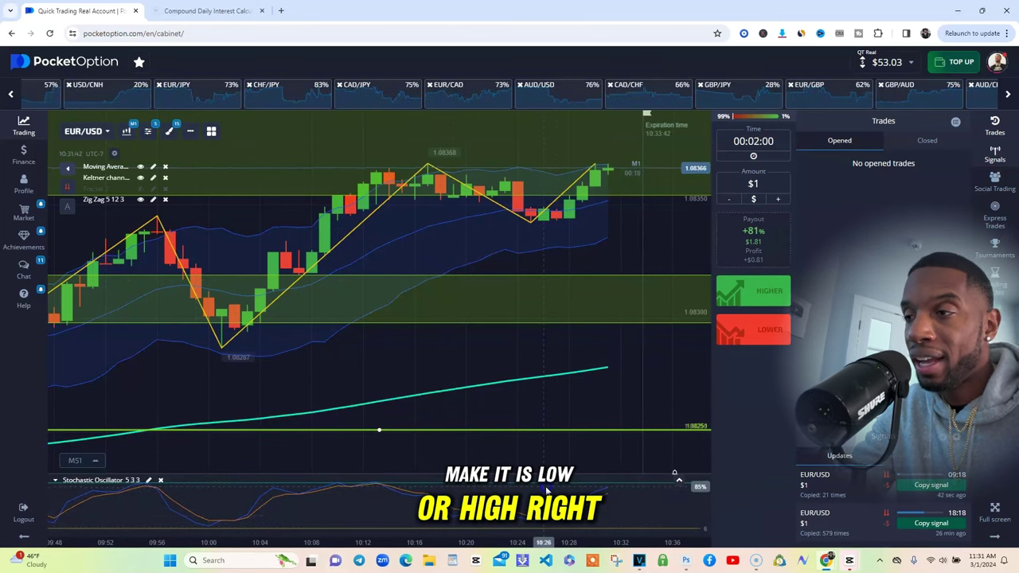
# Step: Examine the zones on the EUR/USD chart and the list of trade signals for the pair
pyautogui.click(587, 218)
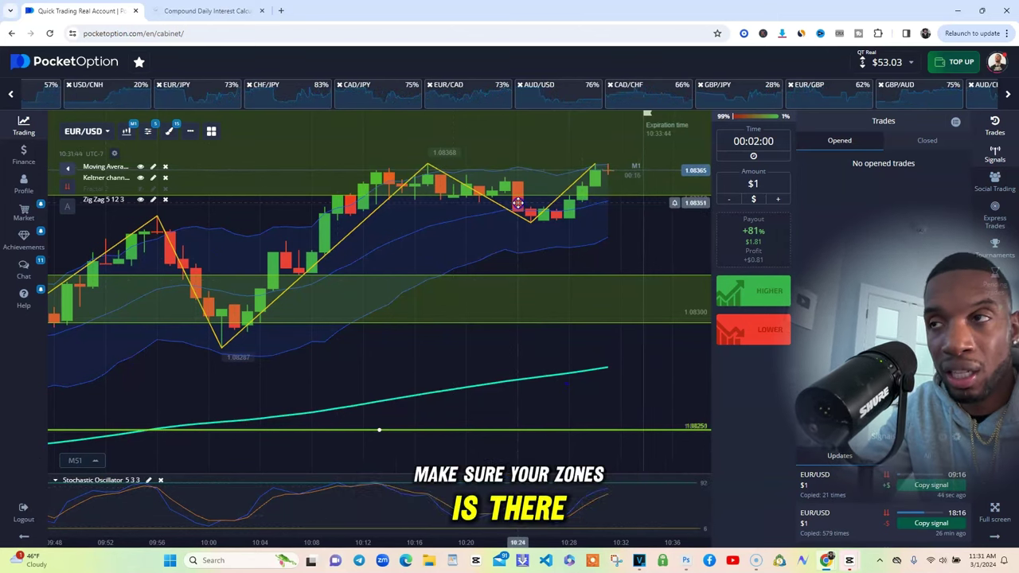
pyautogui.click(528, 234)
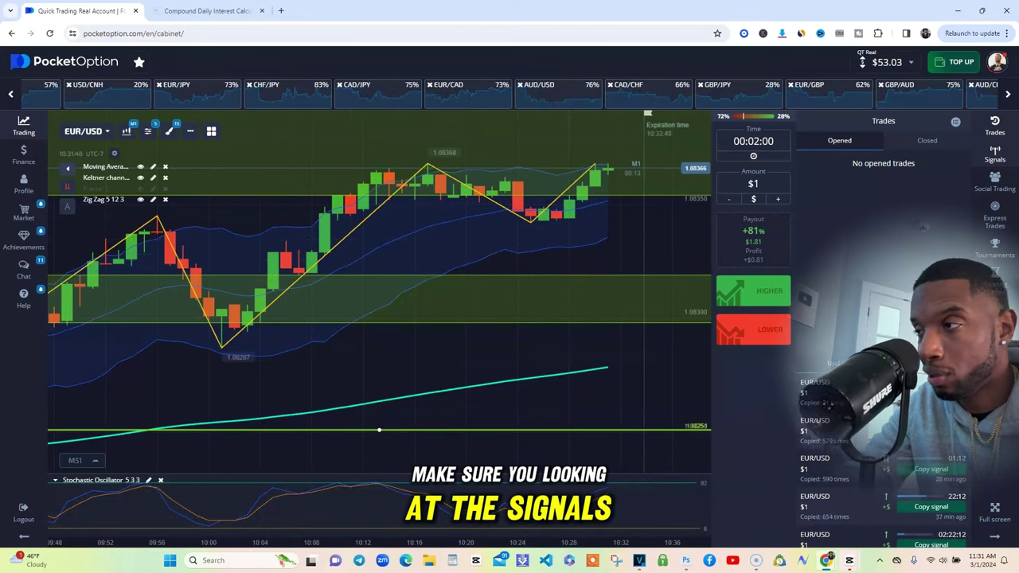
pyautogui.click(889, 488)
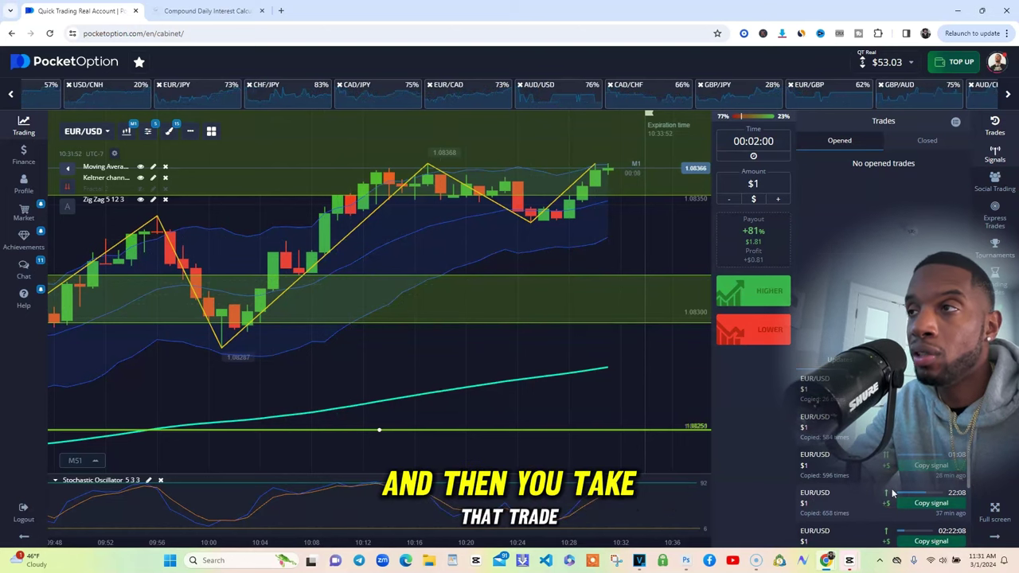
pyautogui.click(878, 269)
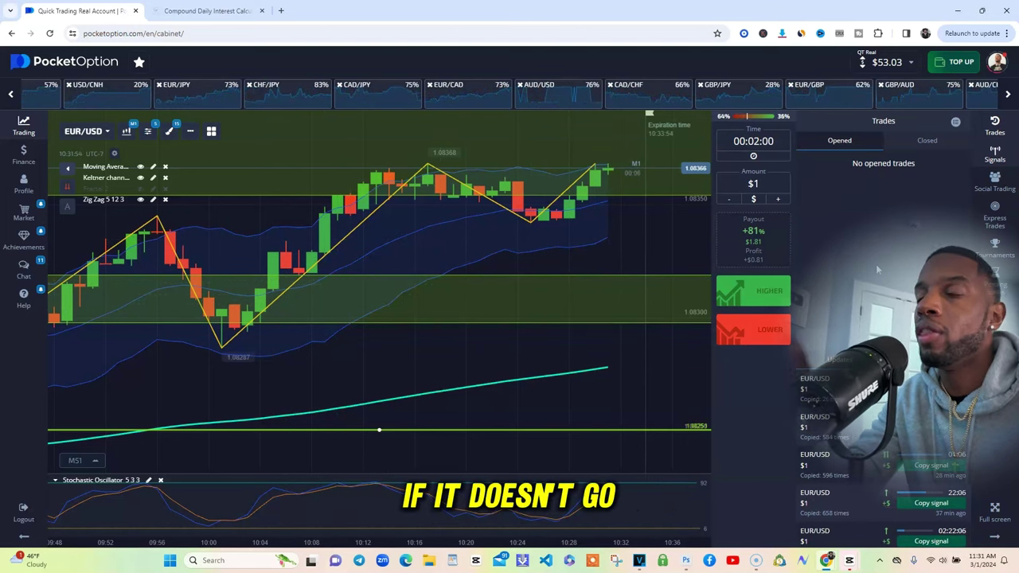